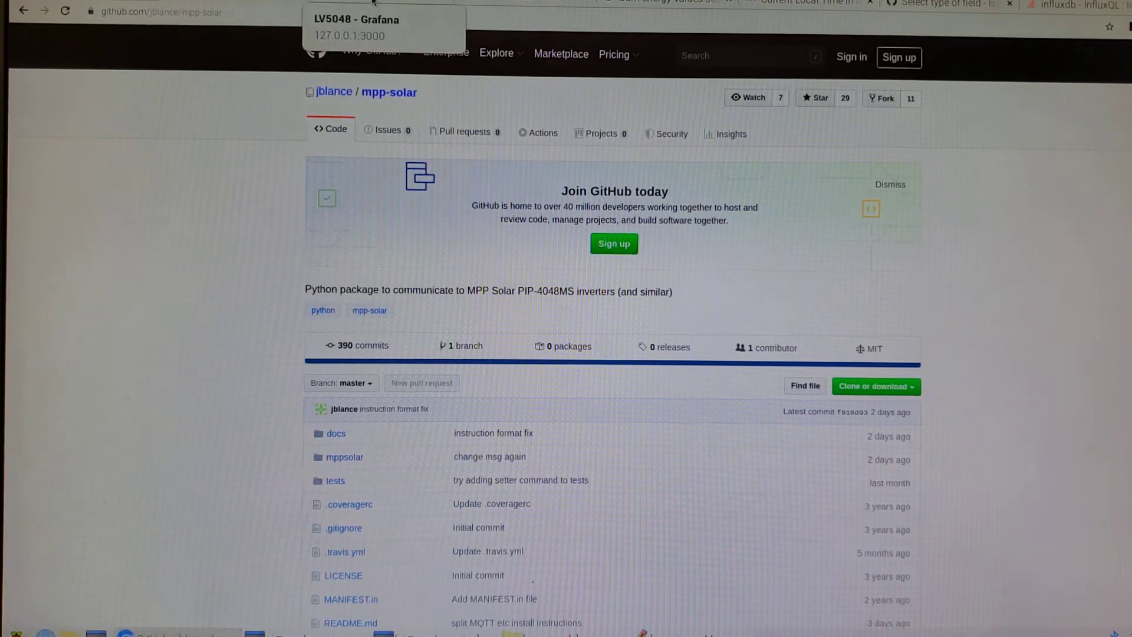
{"action": "left_click", "coordinate": [374, 3]}
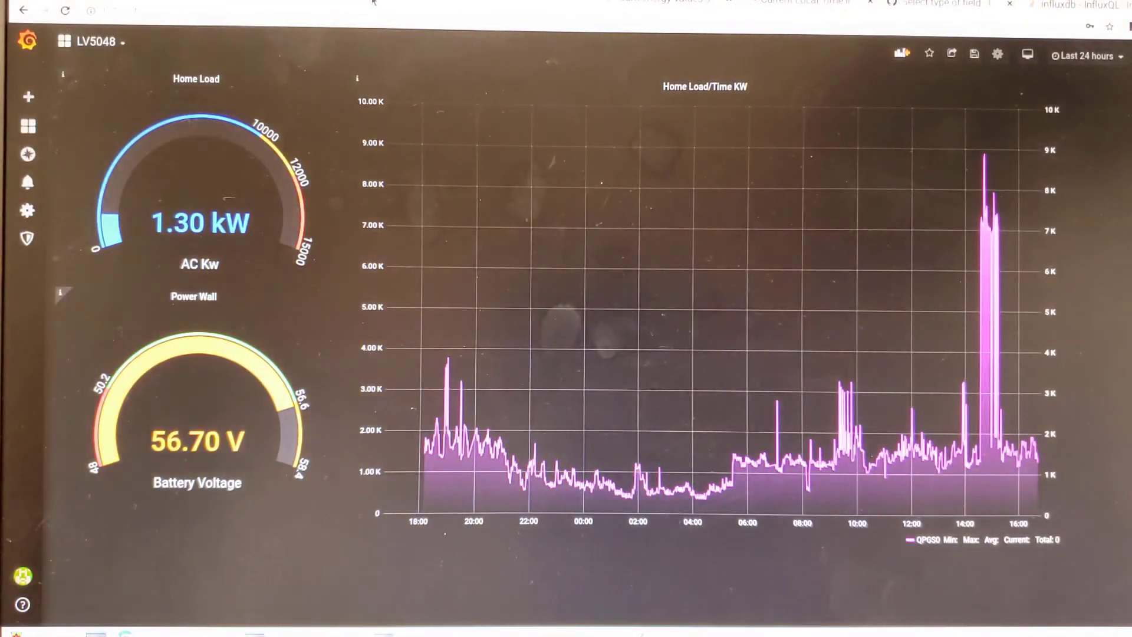